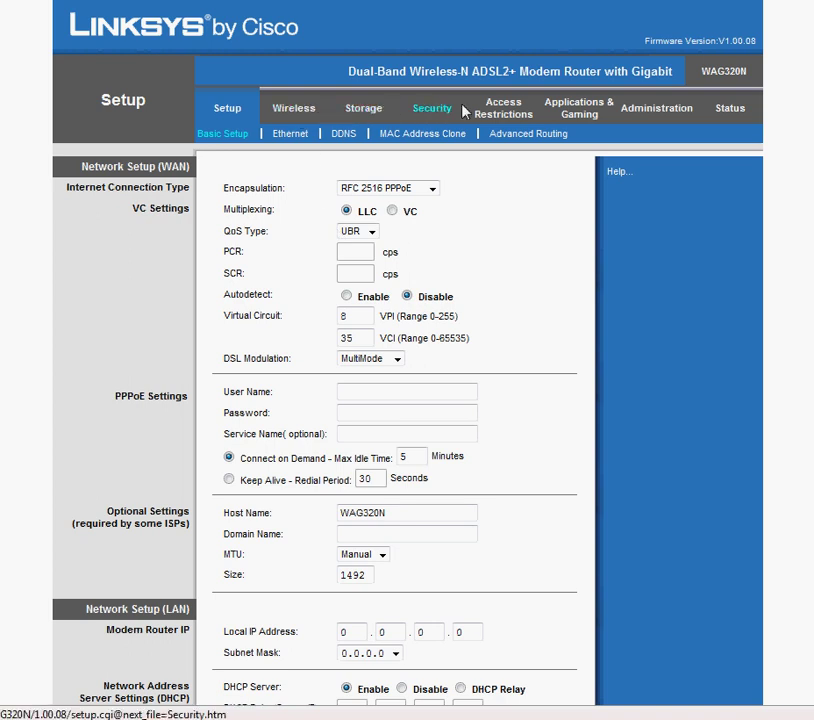
Go to Administration > Management and enter admin as the router access user name.
click(658, 116)
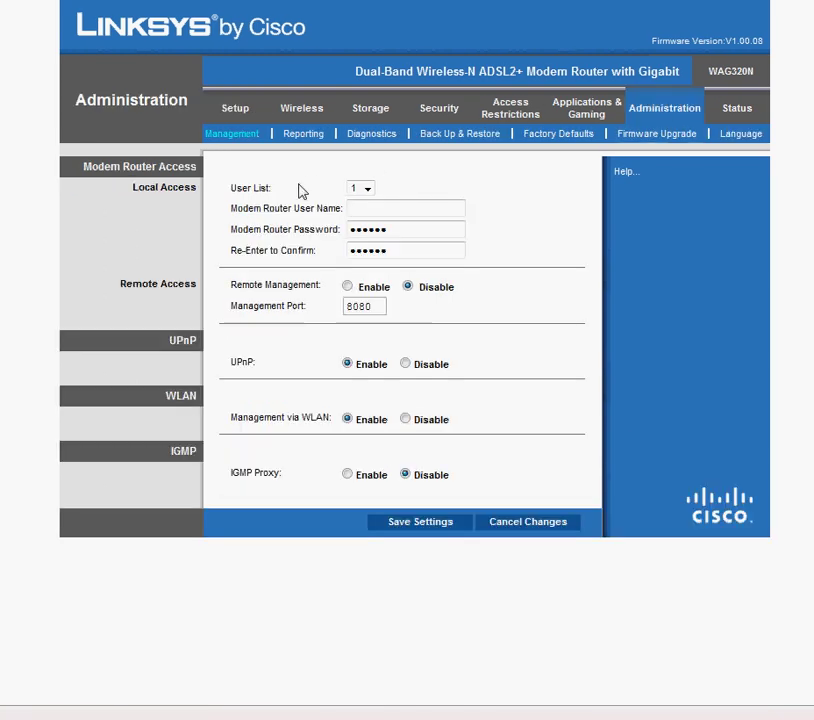
drag(84, 166, 201, 172)
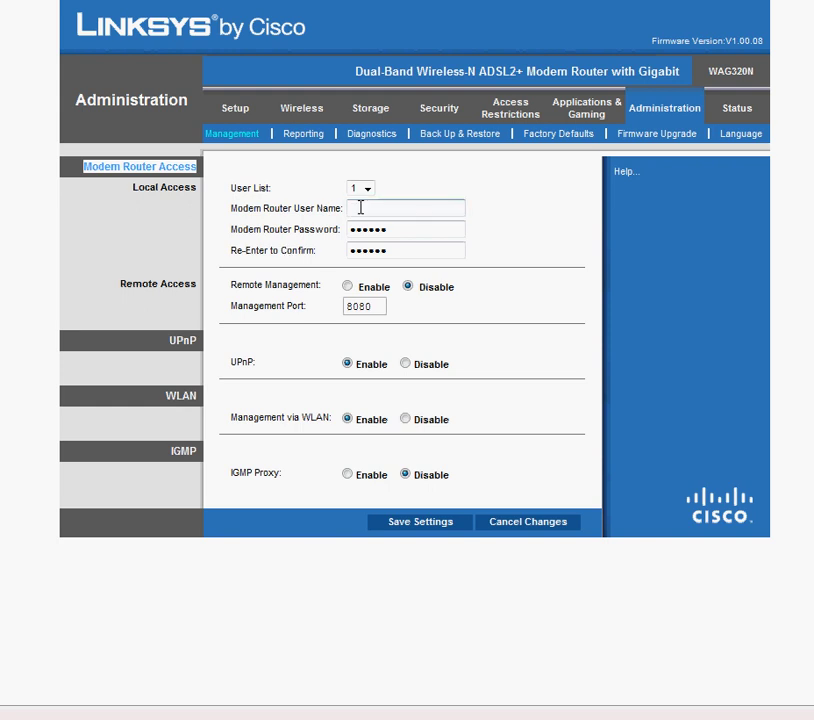
click(361, 207)
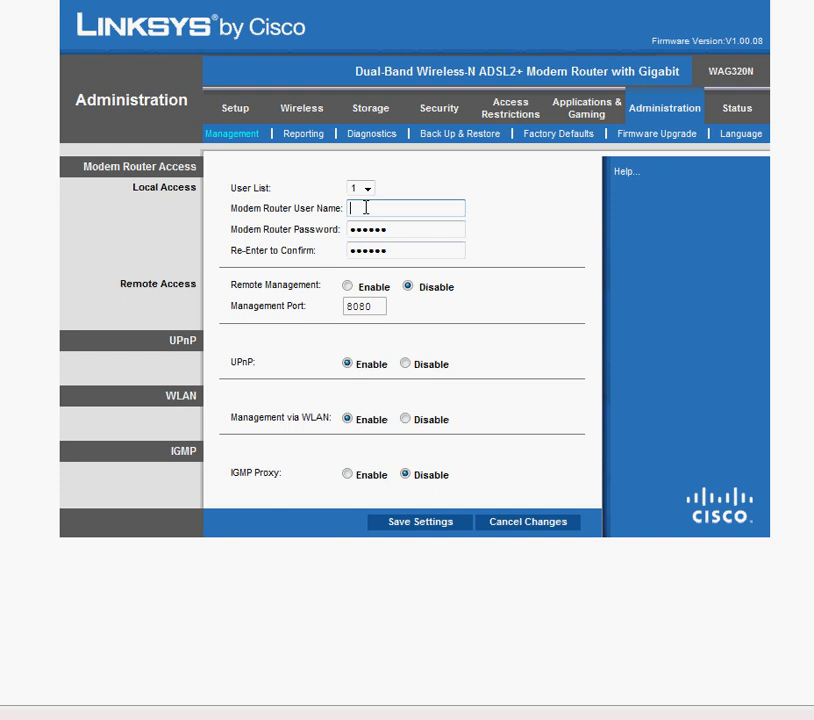
text(admin)
Replace the router password and its confirmation with a new password and save the settings.
click(390, 228)
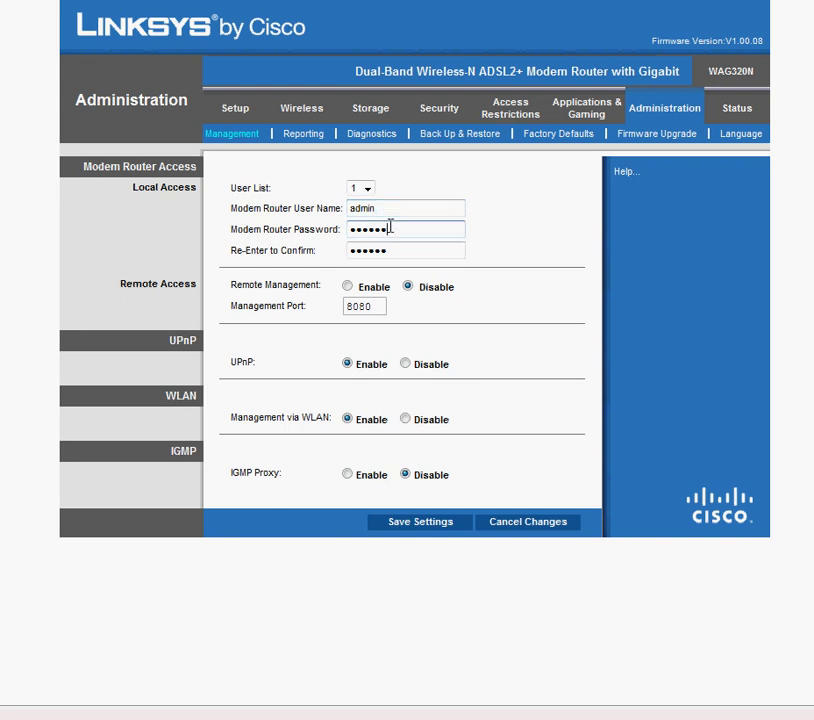
drag(390, 228, 320, 230)
text(********)
click(380, 251)
drag(389, 250, 336, 261)
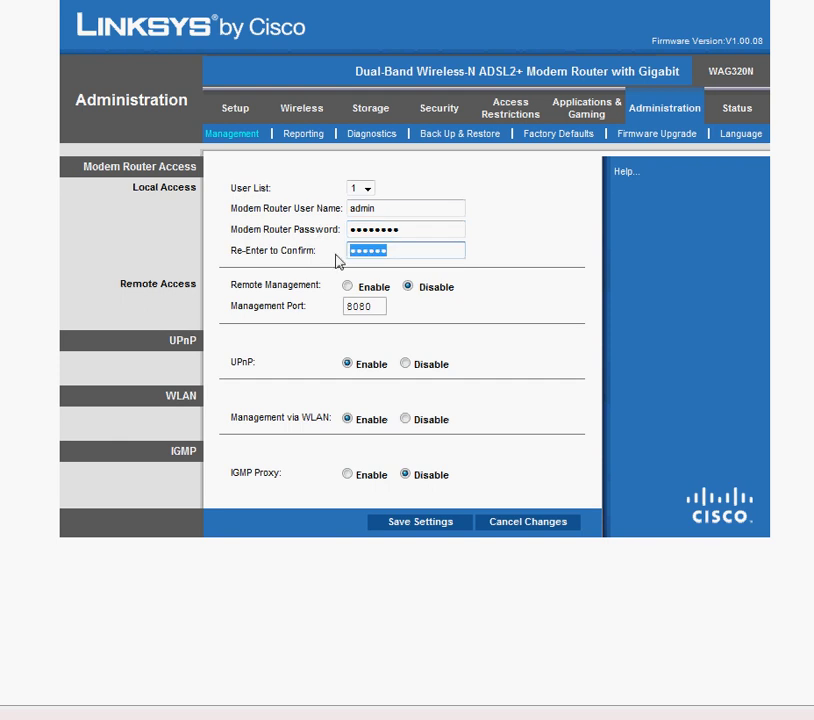
text(********)
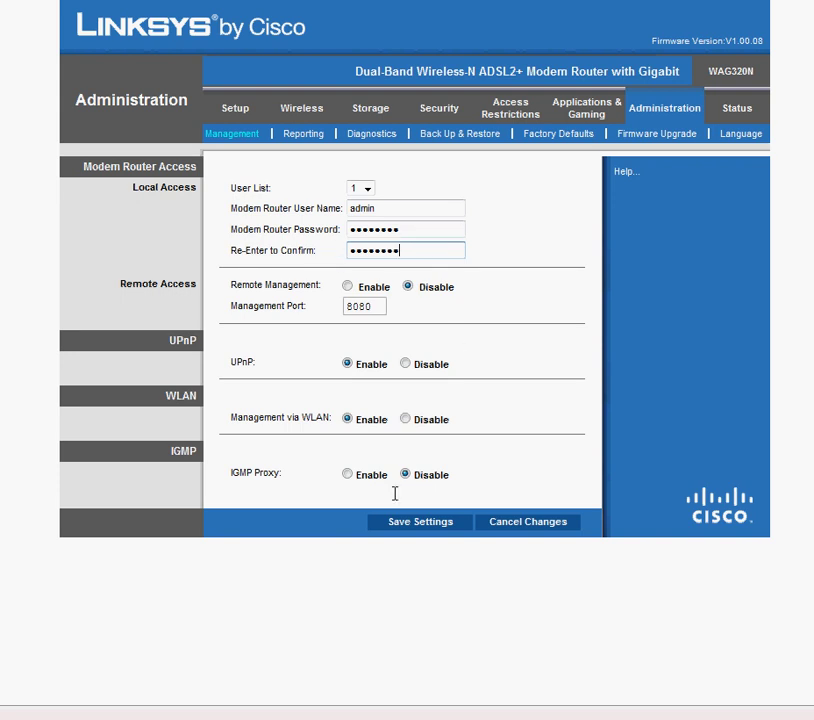
click(413, 525)
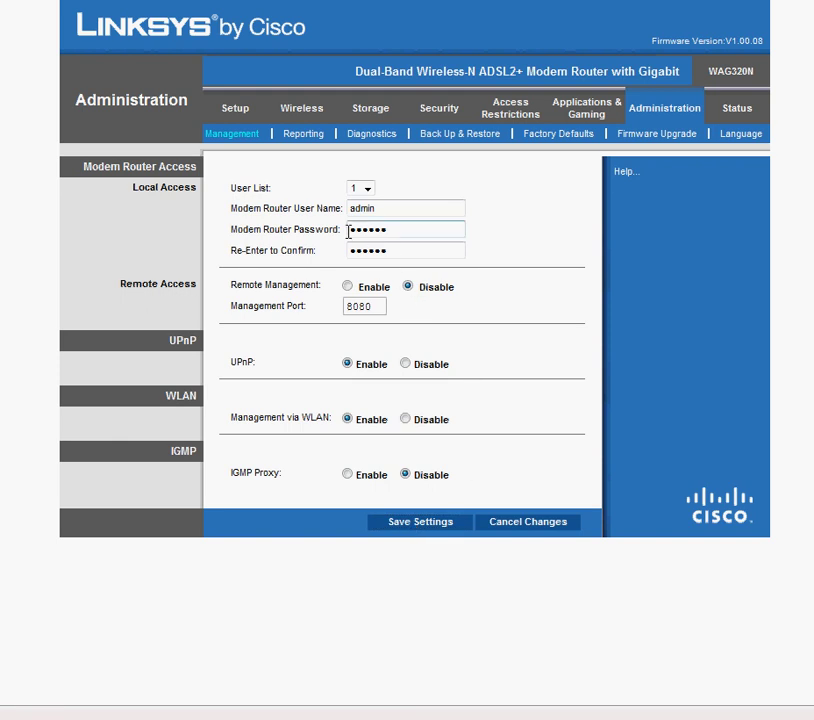
double_click(399, 231)
click(401, 253)
Go from Setup to the Wireless Basic Wireless Settings page, which shows network name 888.
click(237, 110)
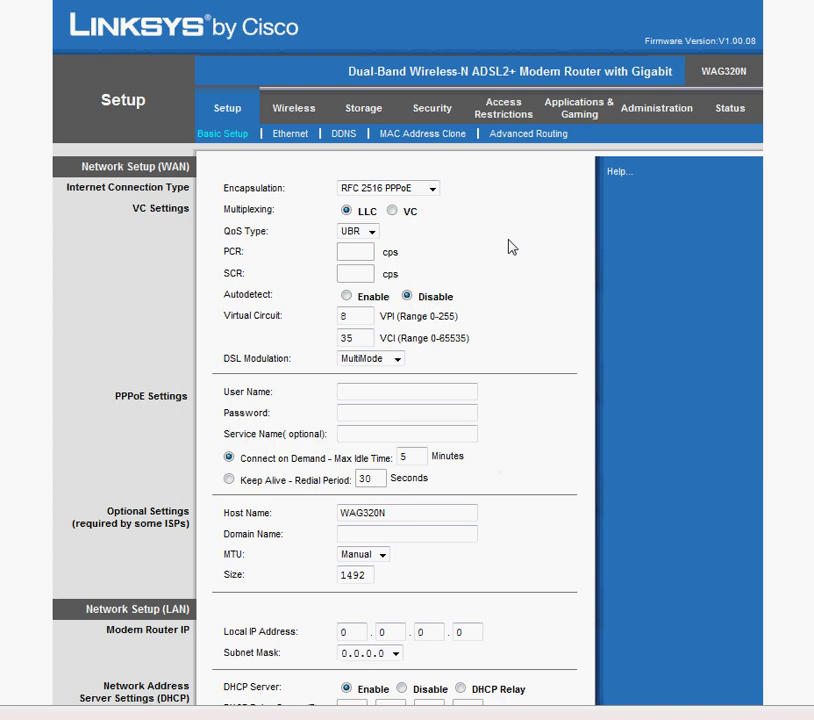
click(292, 112)
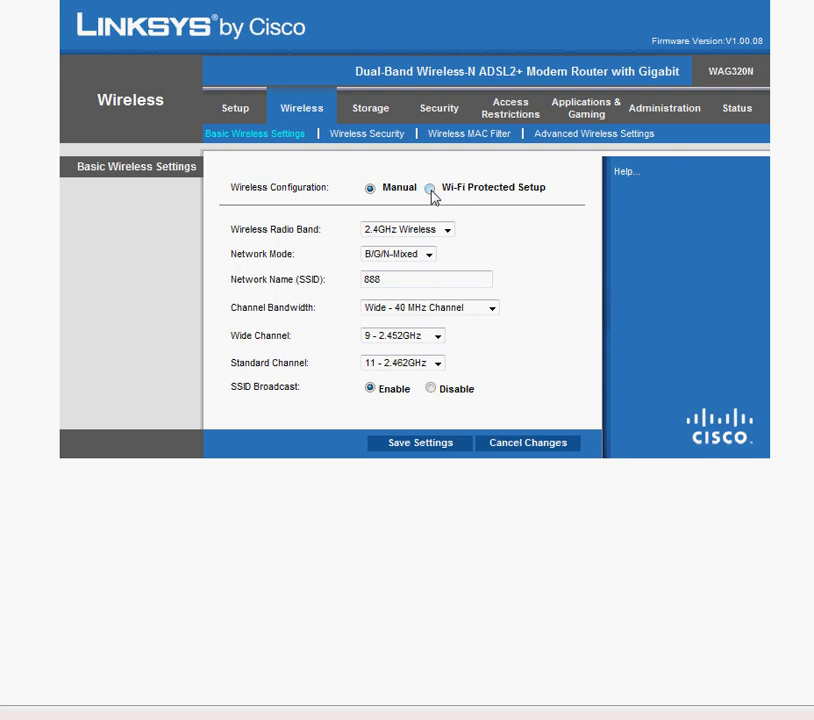
Switch to Wi-Fi Protected Setup and review its Configured status, passphrase and WPA2-Mixed security.
click(430, 189)
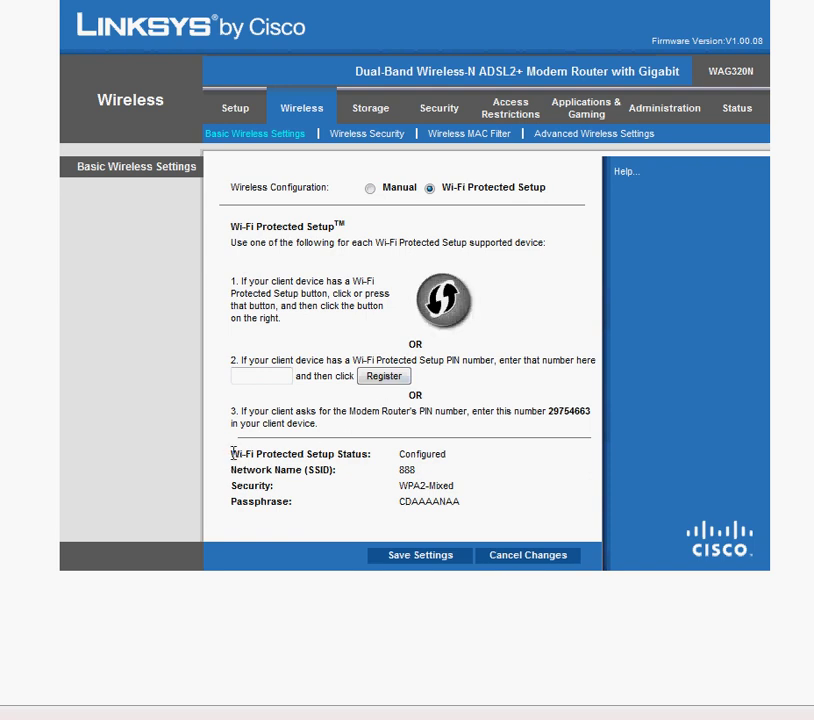
drag(232, 453, 473, 512)
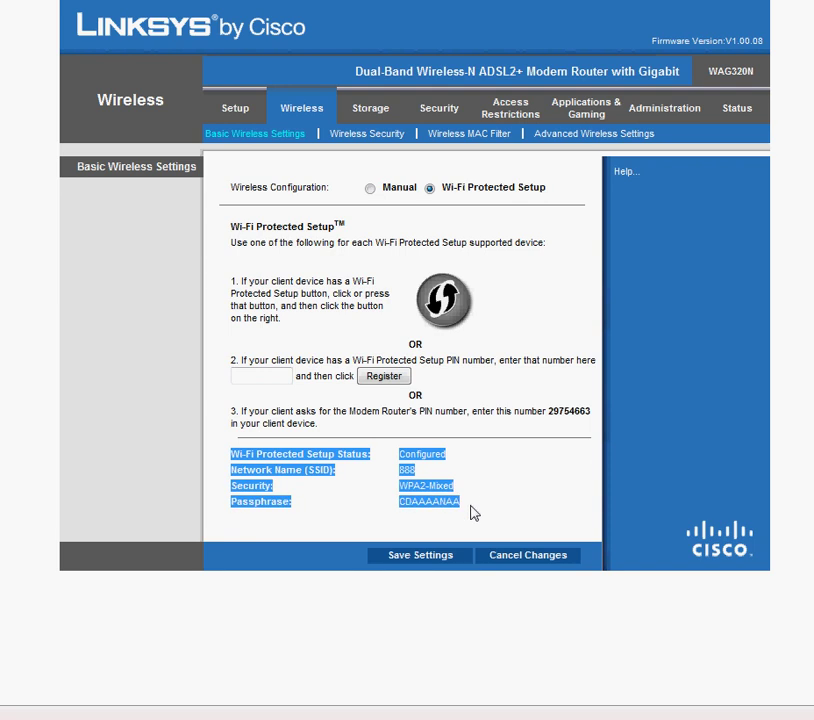
click(503, 488)
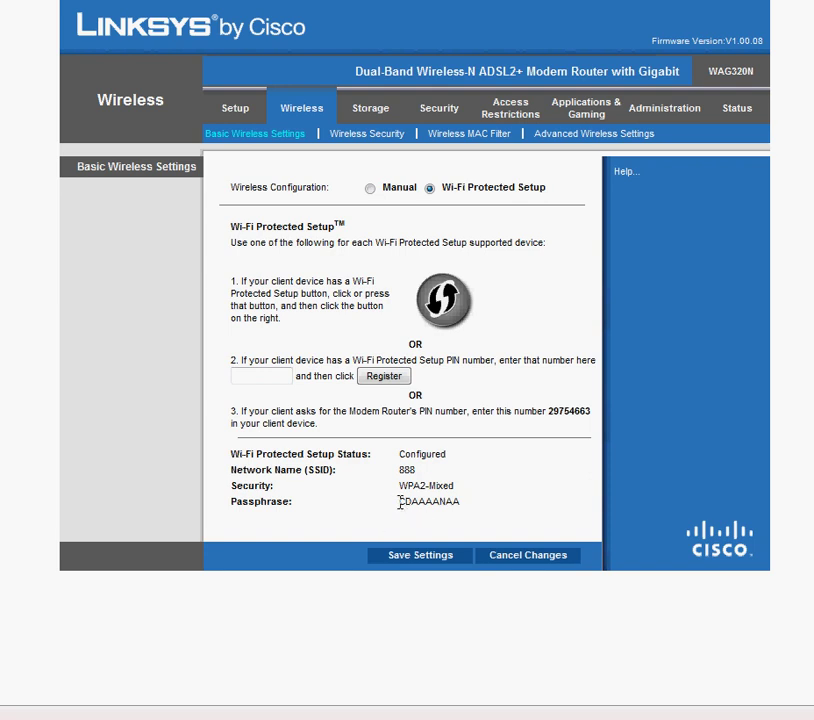
drag(401, 503, 468, 510)
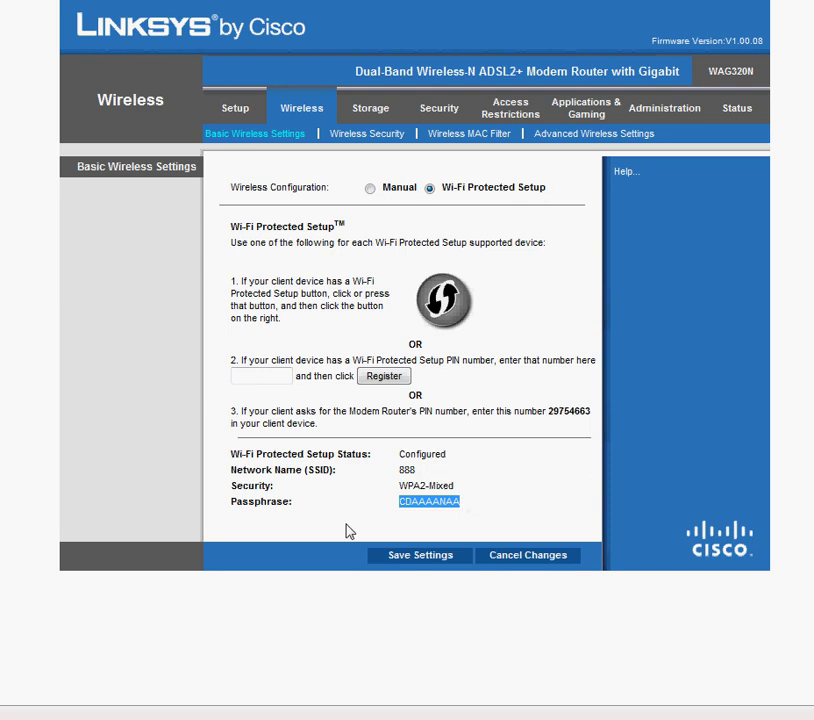
click(305, 516)
drag(401, 485, 454, 486)
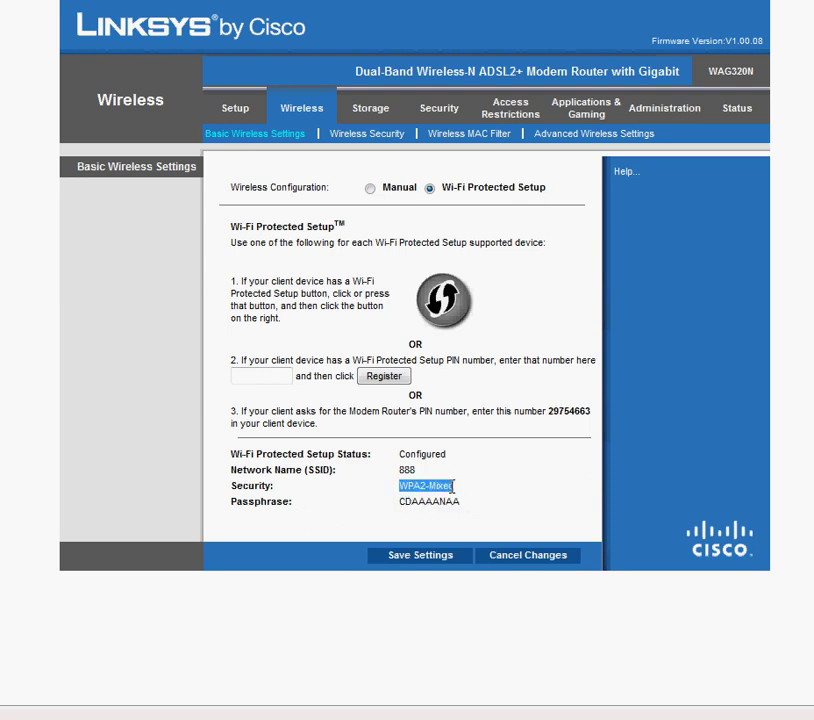
click(436, 515)
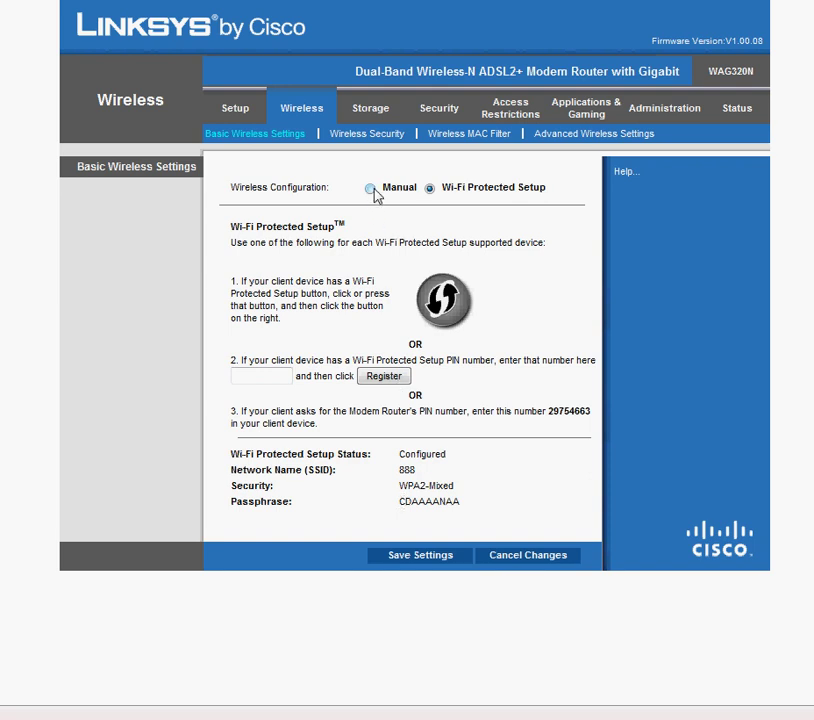
Return to Manual configuration, change the SSID from 888 to uniquename and save.
click(371, 189)
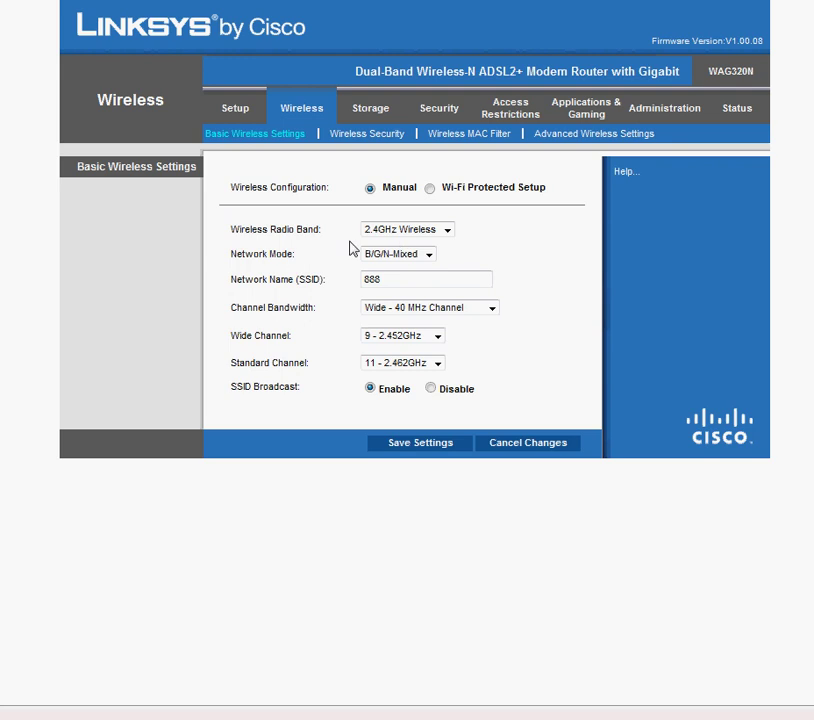
click(399, 279)
double_click(403, 280)
text(uniquename)
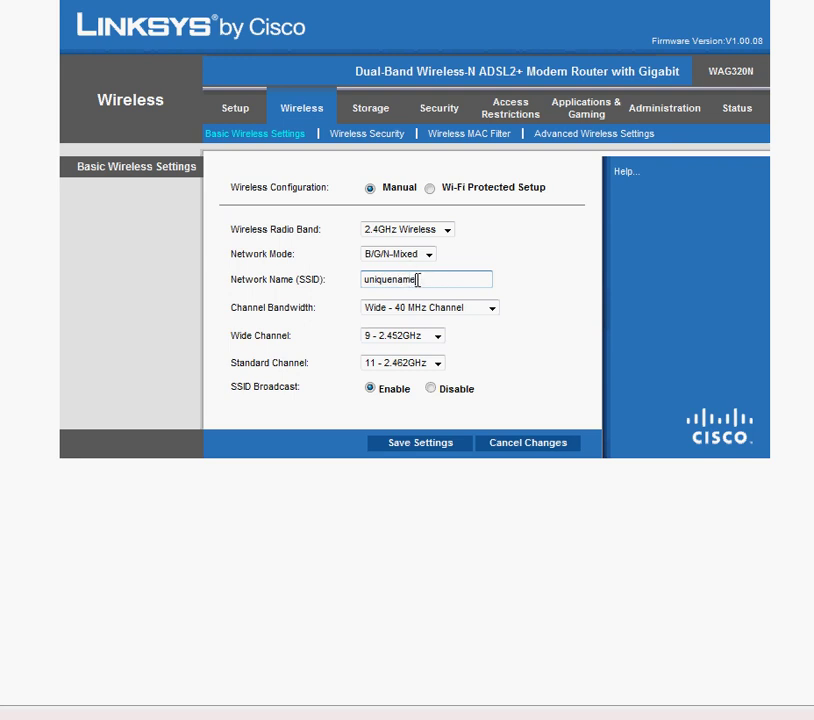
drag(416, 280, 364, 280)
click(421, 279)
drag(421, 279, 360, 279)
click(421, 279)
click(405, 443)
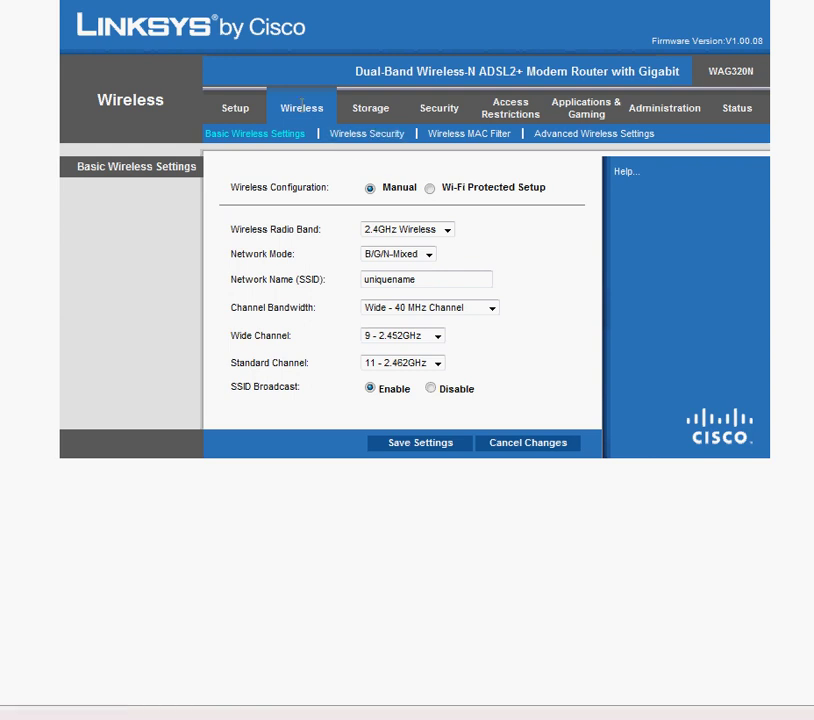
On the Wireless Security page, change the security mode from WPA2-Mixed to WPA2-Personal.
click(381, 139)
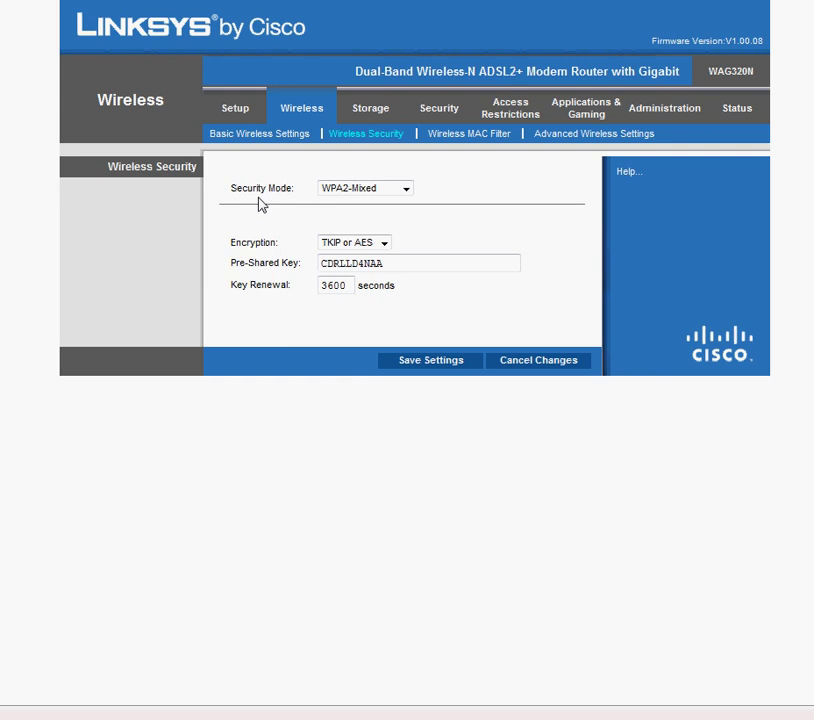
click(406, 190)
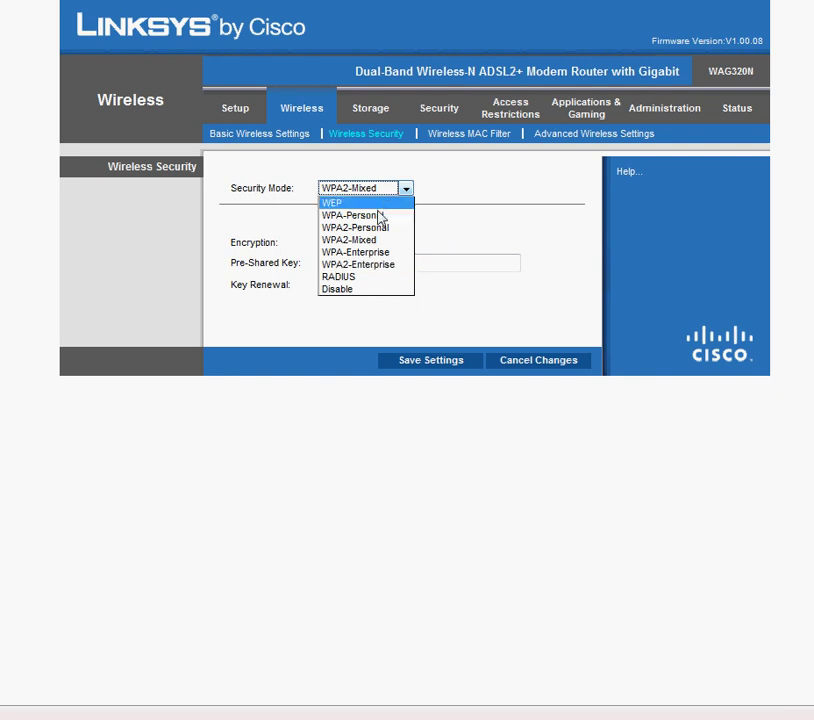
click(370, 228)
click(406, 190)
click(369, 240)
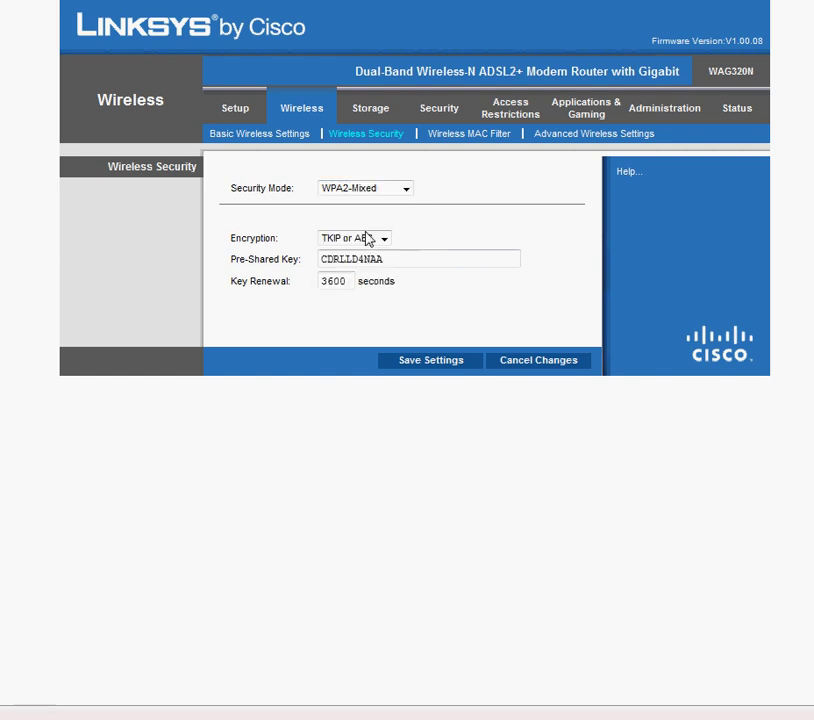
key(Up)
click(403, 196)
click(384, 241)
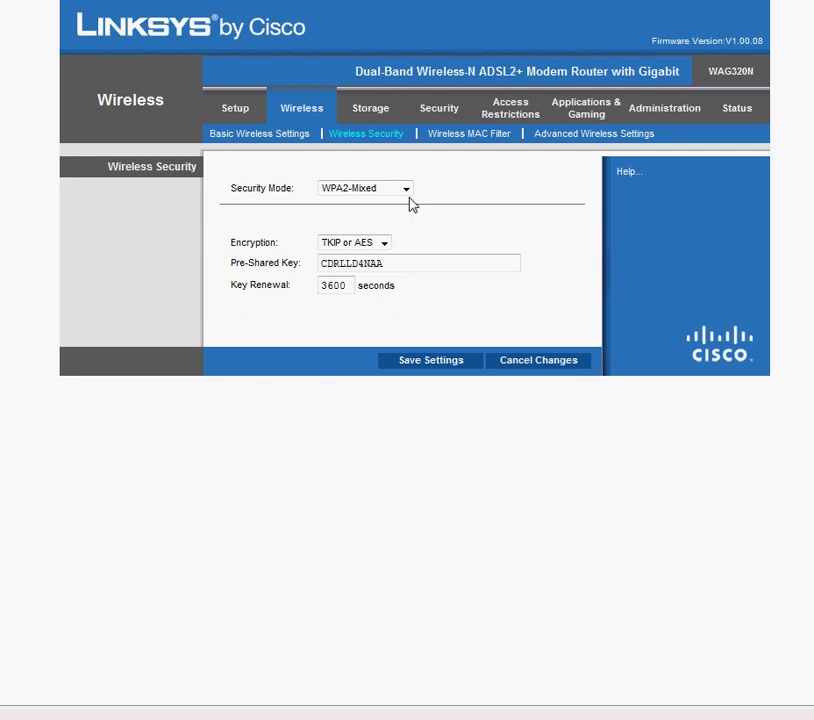
click(407, 190)
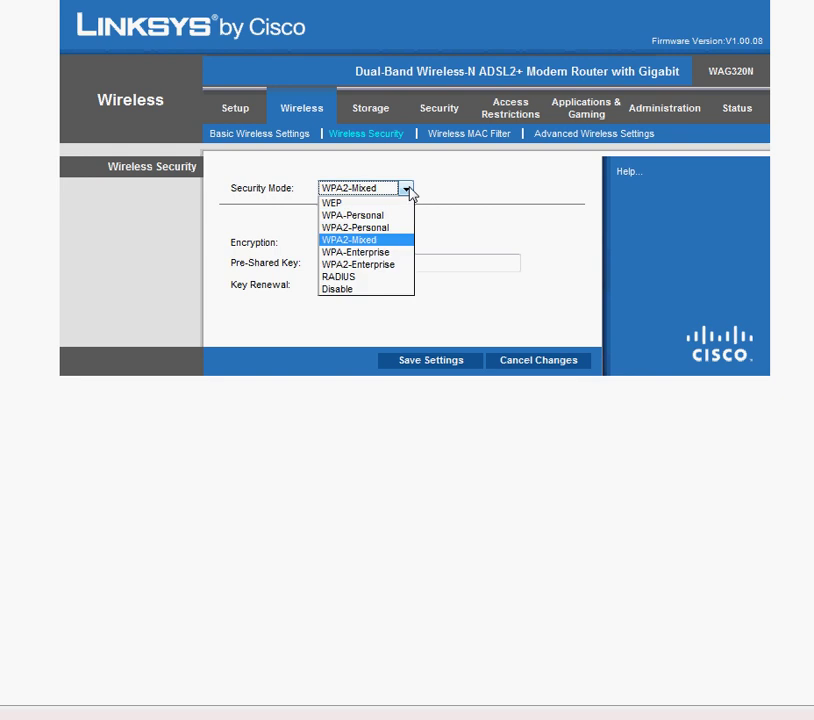
click(386, 229)
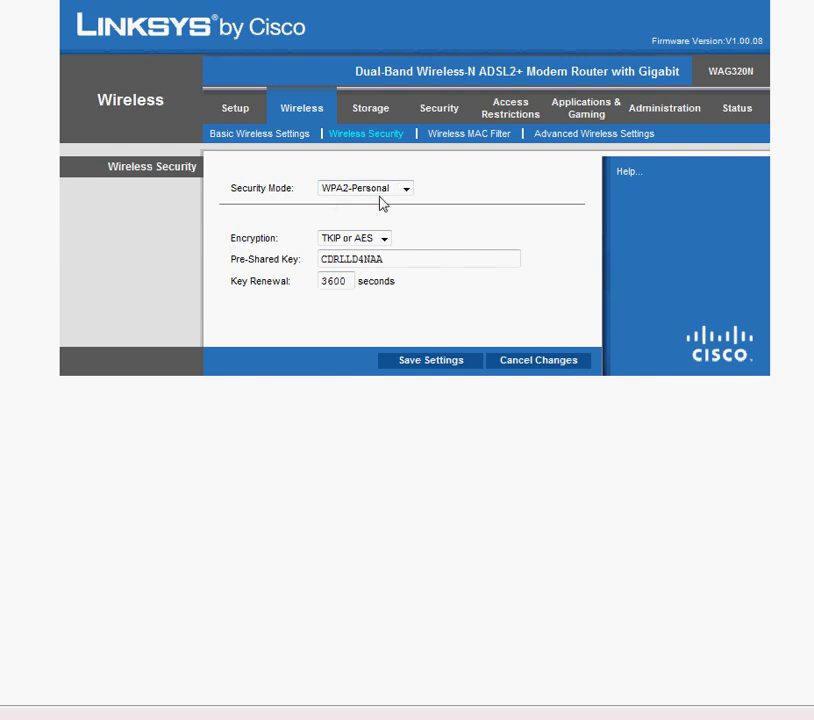
Replace the existing pre-shared key with trial passphrases.
click(390, 257)
drag(390, 255, 237, 261)
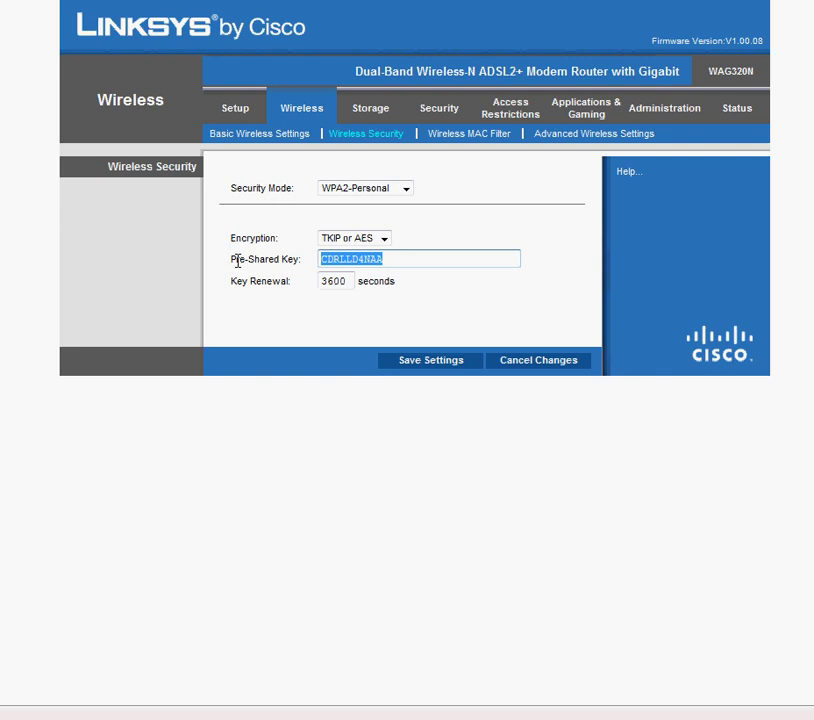
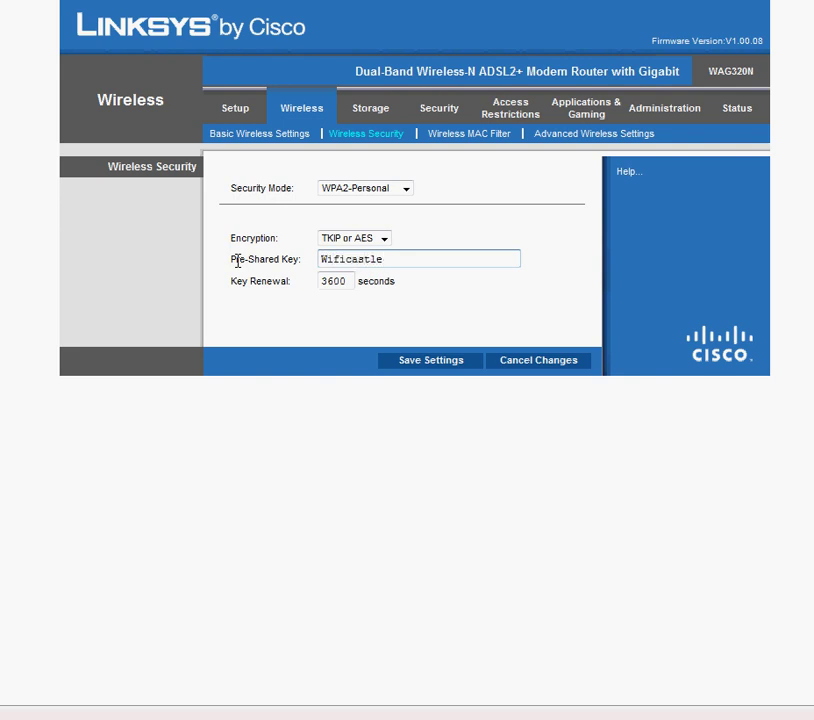
drag(428, 259, 320, 259)
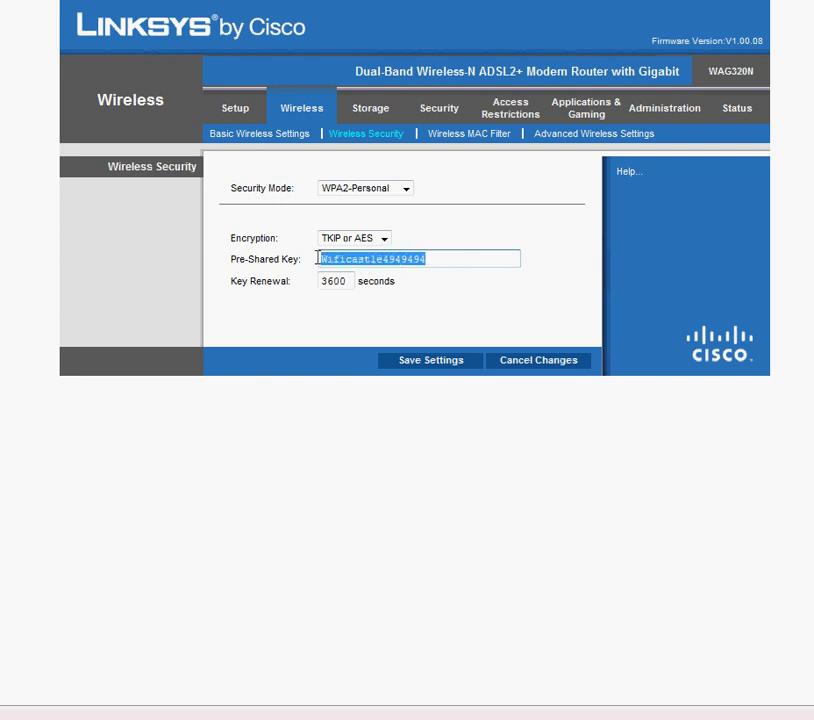
click(460, 259)
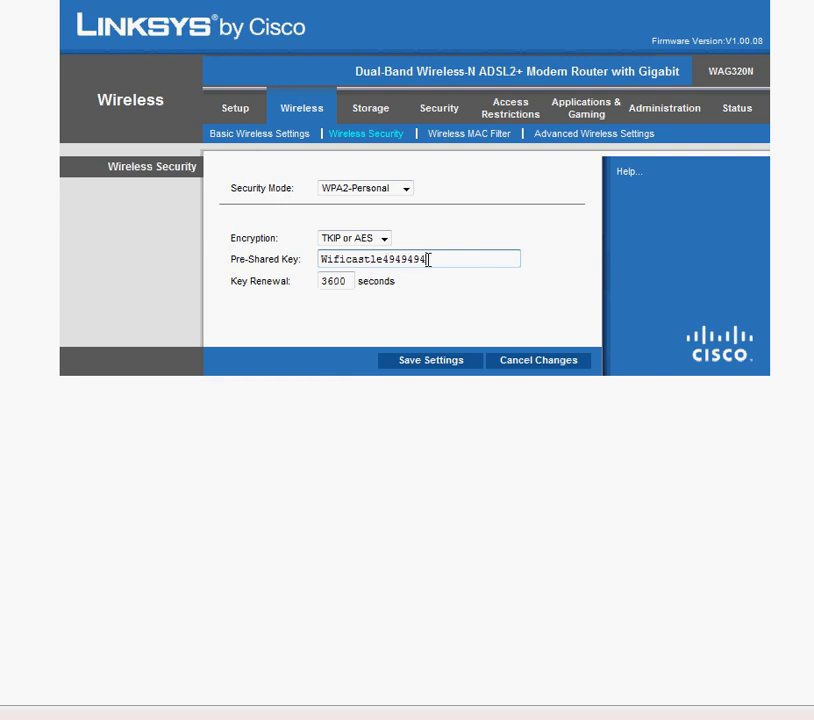
drag(428, 259, 356, 214)
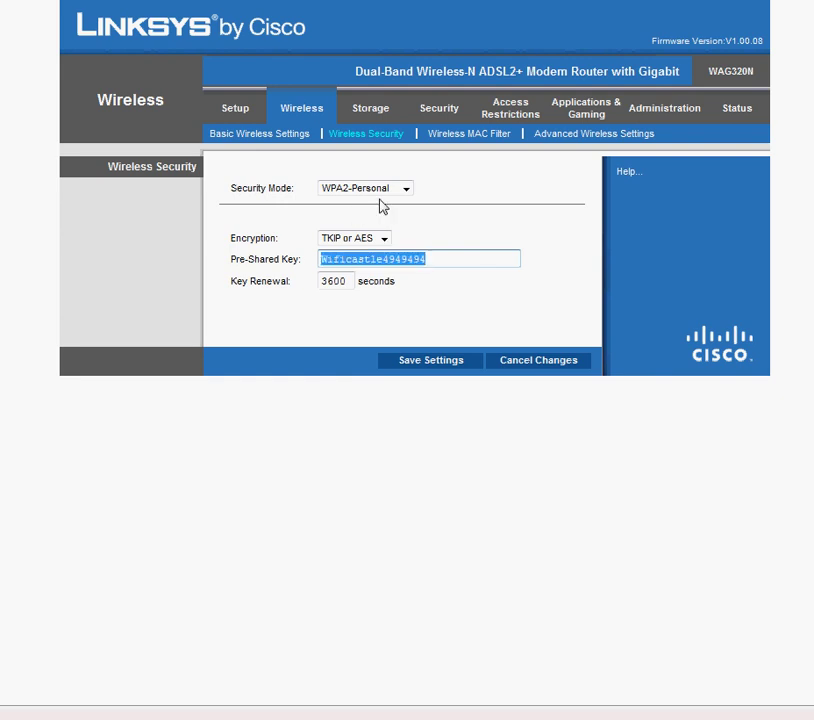
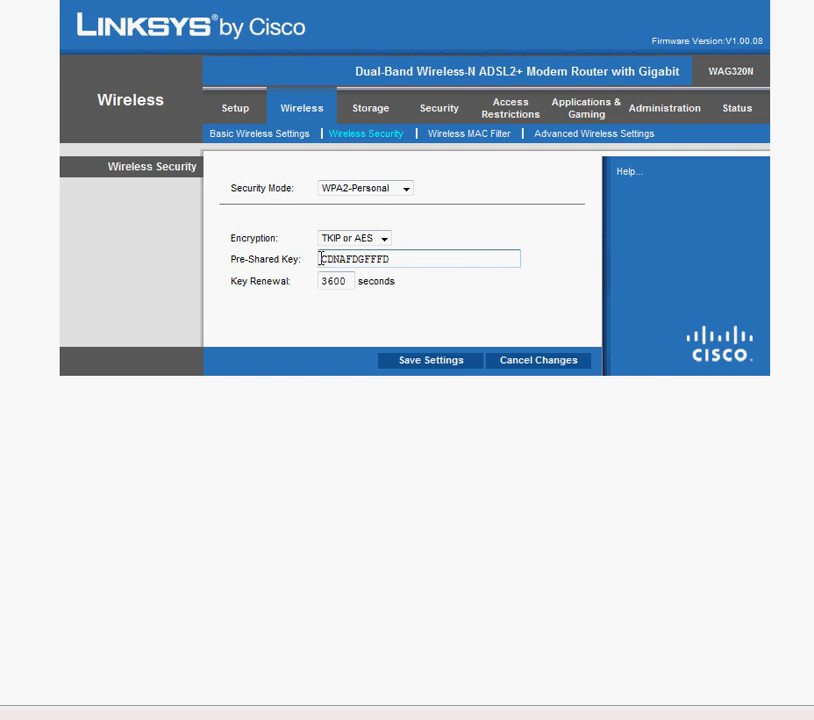
Clear the field, enter the final new pre-shared key and save the wireless security settings.
drag(320, 259, 436, 260)
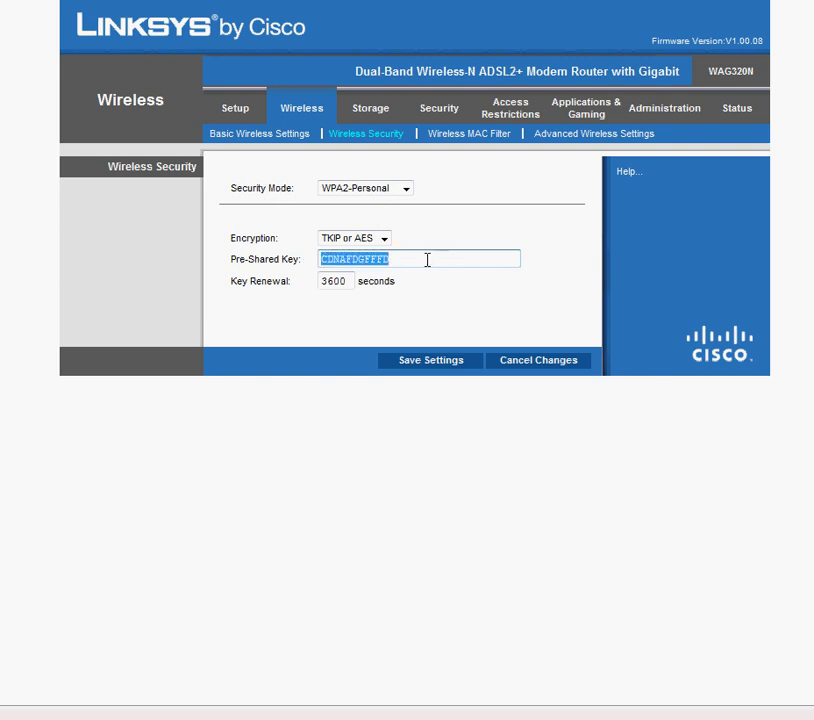
key(BackSpace)
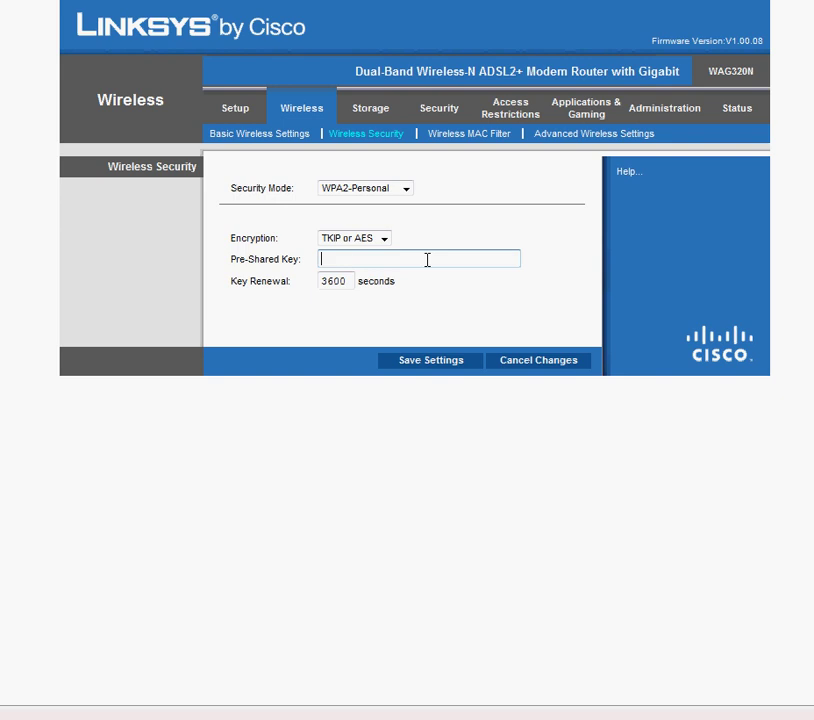
key(BackSpace)
key(BackSpace)
key(BackSpace)
key(BackSpace)
key(BackSpace)
key(BackSpace)
key(BackSpace)
key(BackSpace)
key(BackSpace)
key(BackSpace)
key(BackSpace)
key(BackSpace)
key(BackSpace)
key(BackSpace)
key(BackSpace)
drag(432, 259, 320, 259)
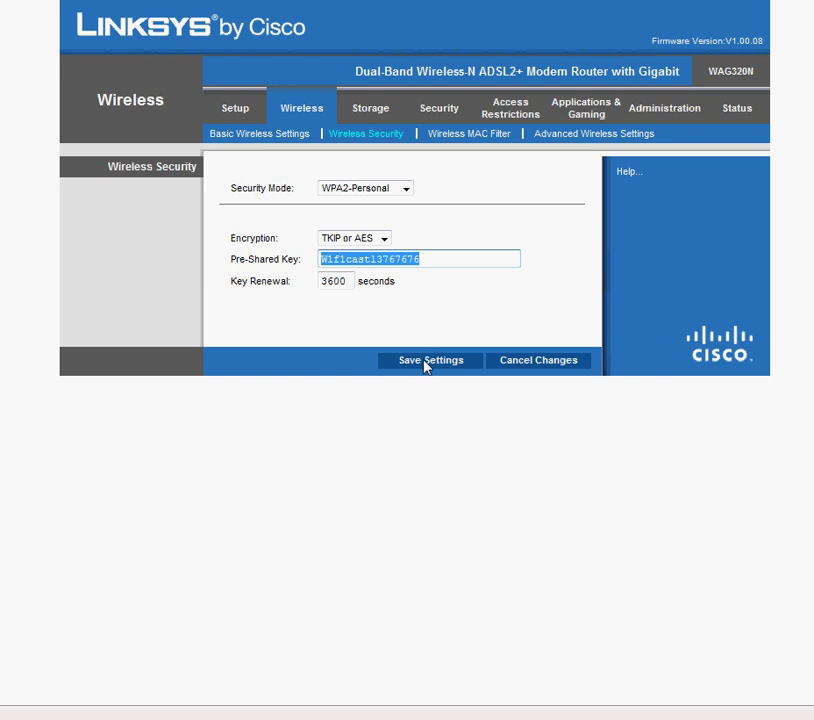
click(424, 364)
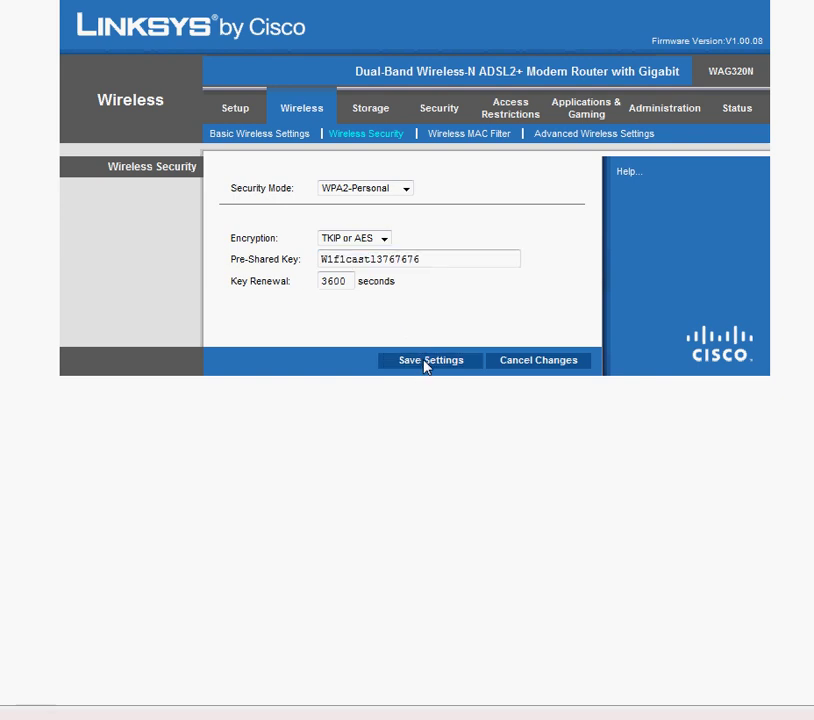